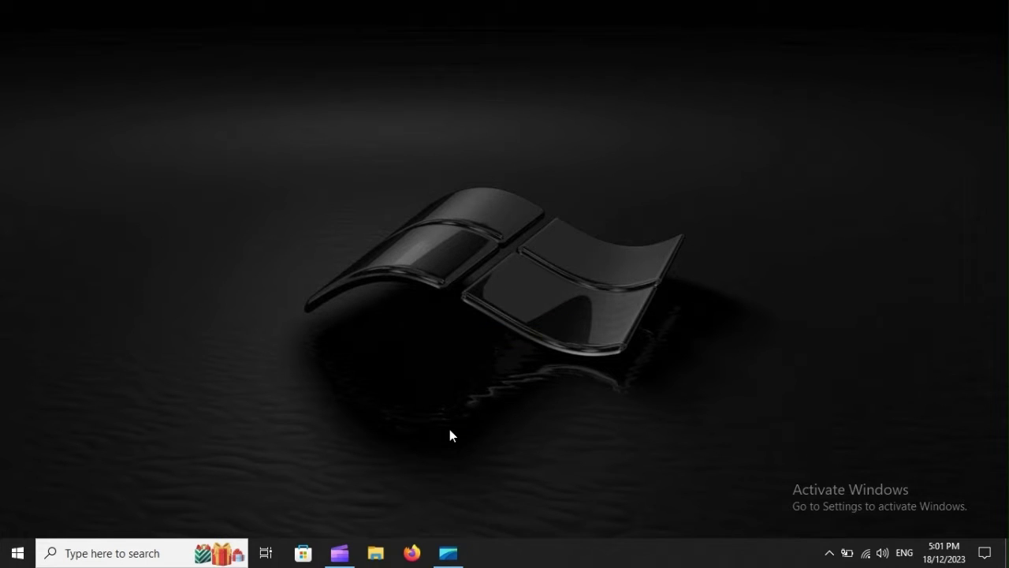
- Launch Device Manager by searching devmgmt.msc from the taskbar search box
left_click(88, 551)
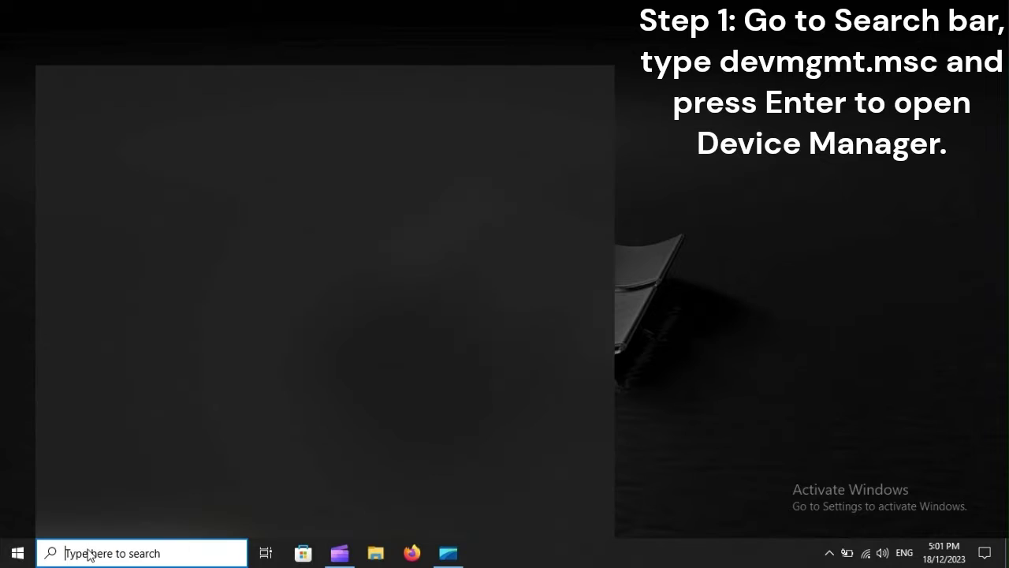
type("devmgmt.msc")
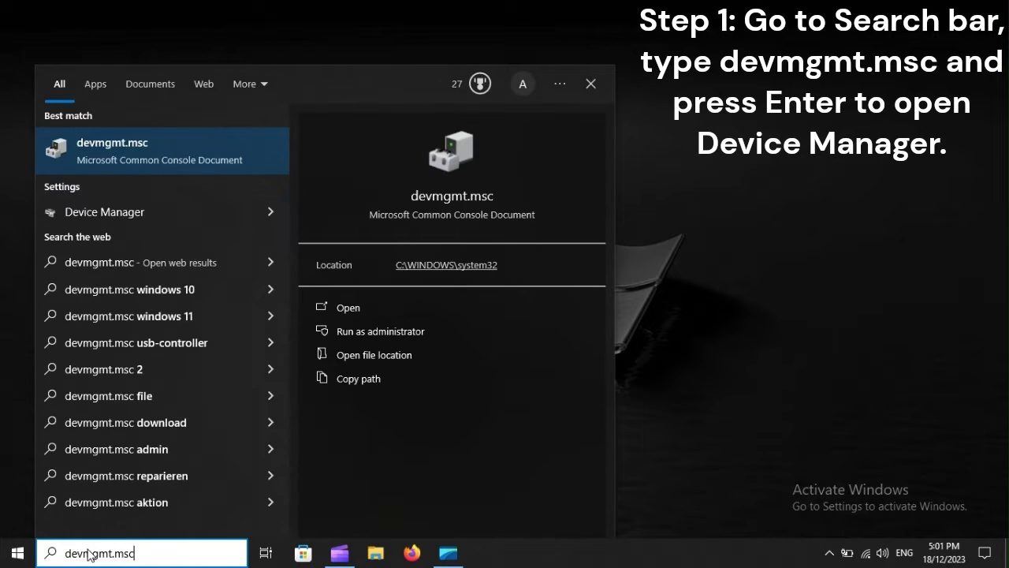
key("Return")
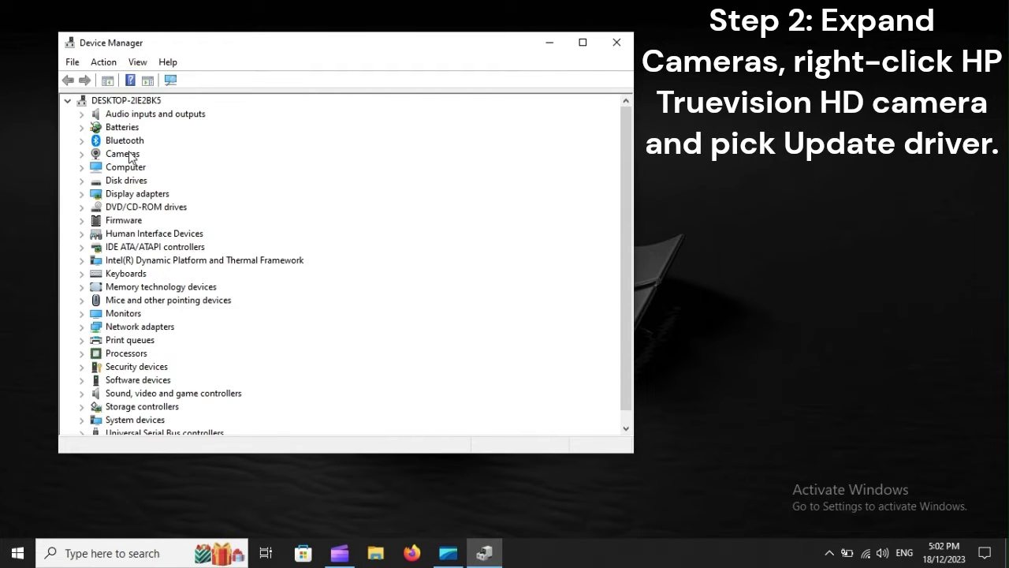
- Expand Cameras and start Update driver for the USB2.0 VGA UVC WebCam
left_click(130, 154)
left_click(82, 153)
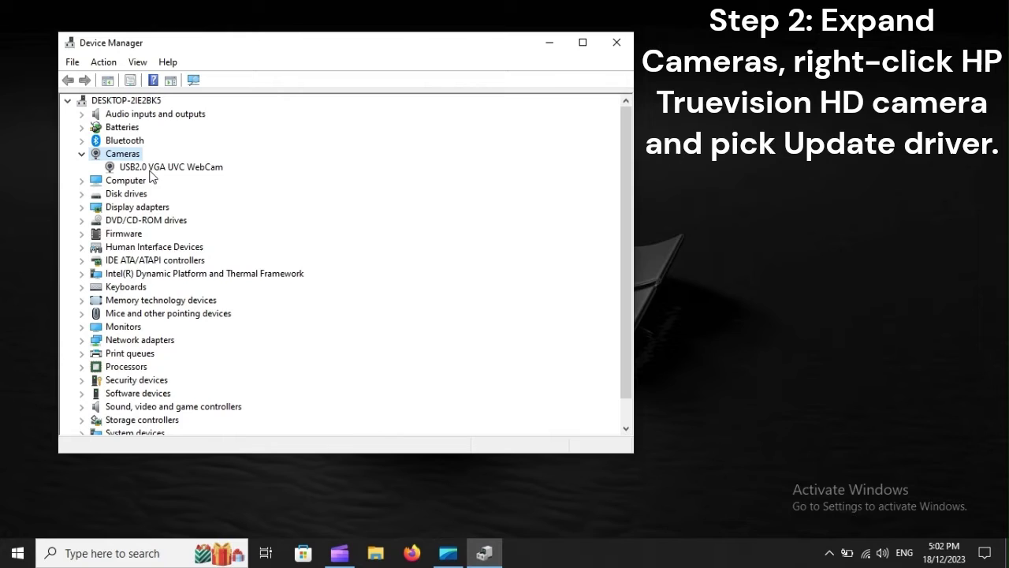
left_click(174, 168)
right_click(174, 175)
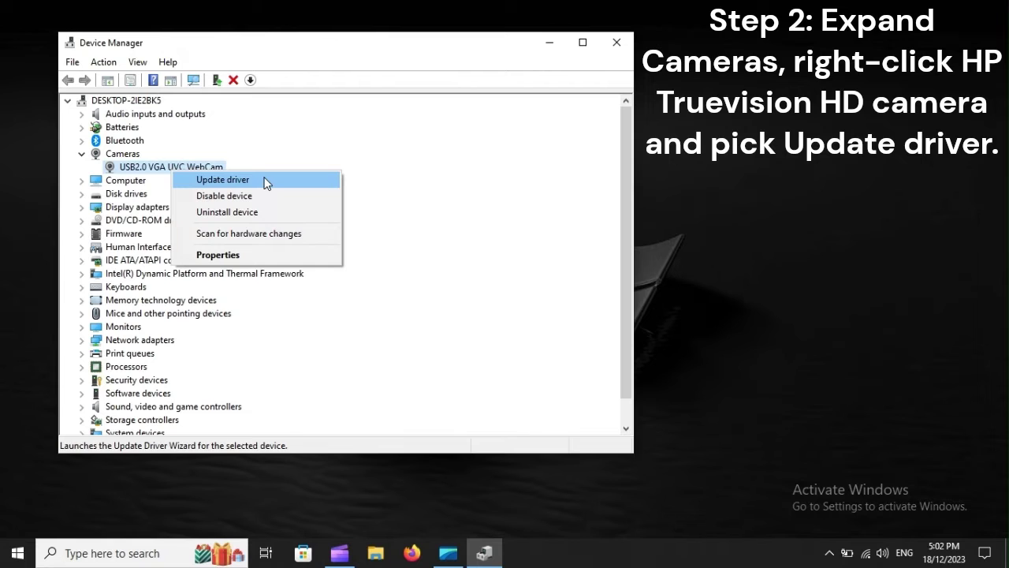
left_click(265, 182)
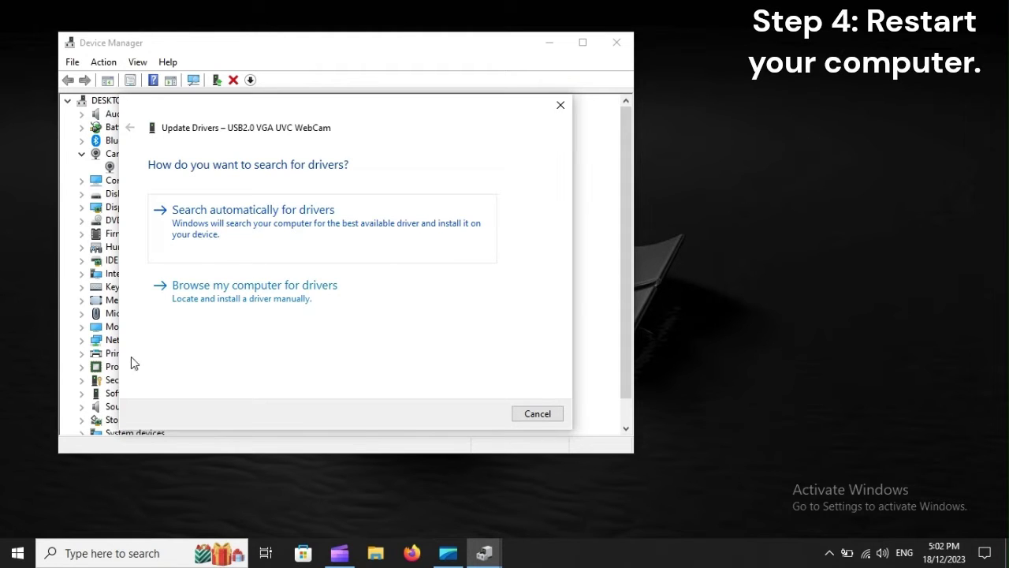
- Restart the computer from the Start menu's power options
left_click(26, 563)
left_click(19, 519)
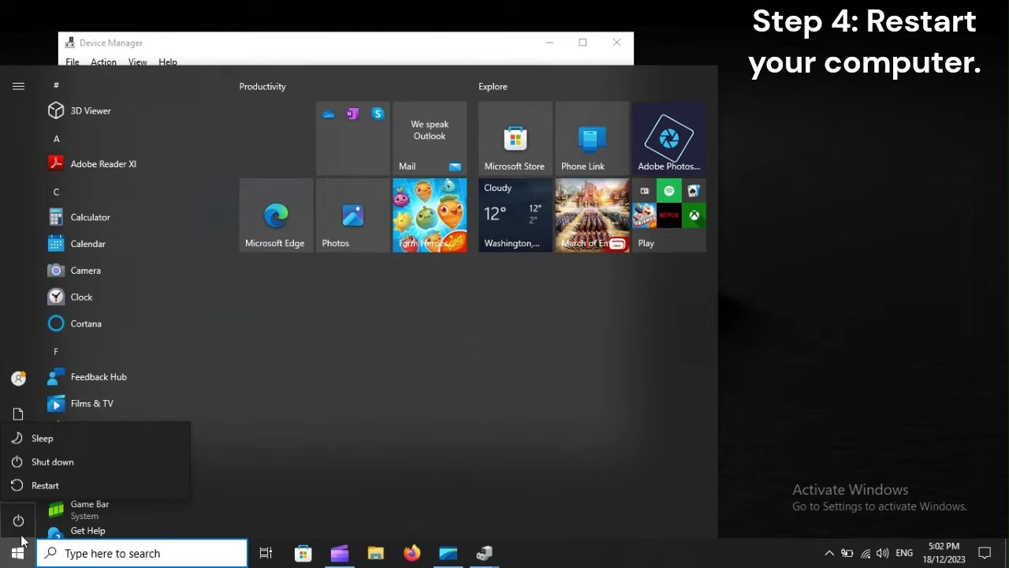
left_click(43, 483)
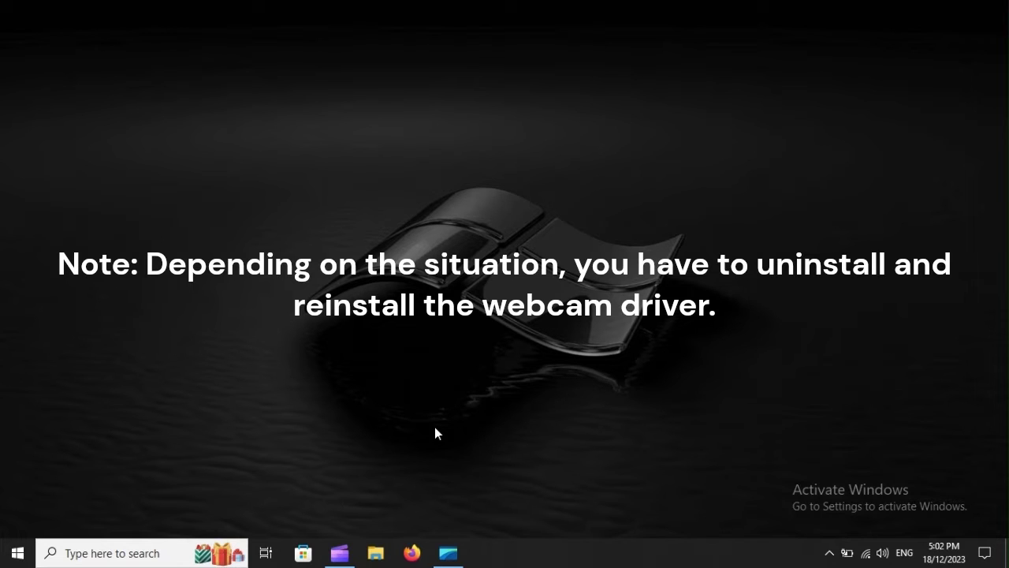
- Reopen Device Manager by searching devmgmt.msc
left_click(84, 546)
type("devmgmt.msc")
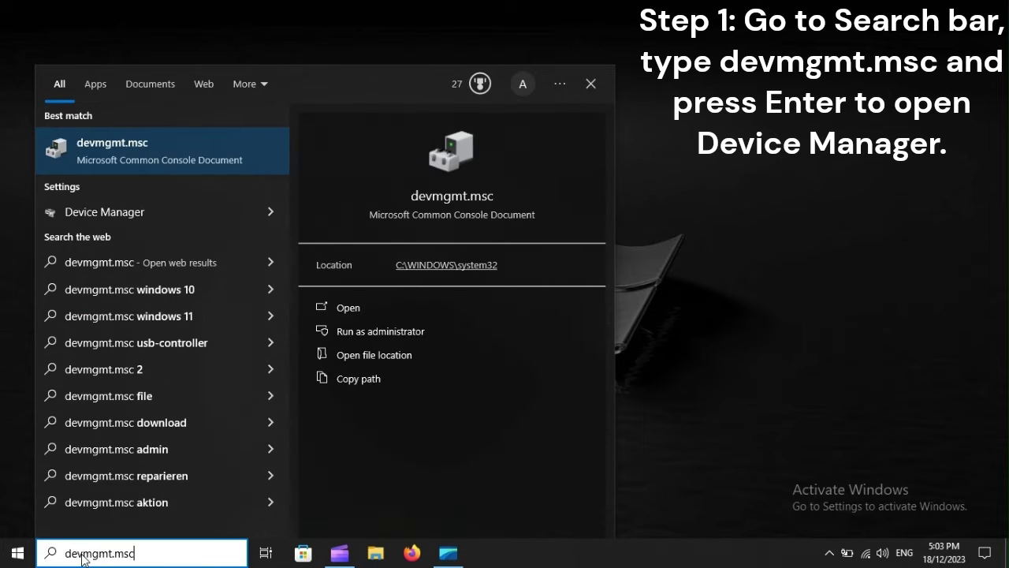
key("Return")
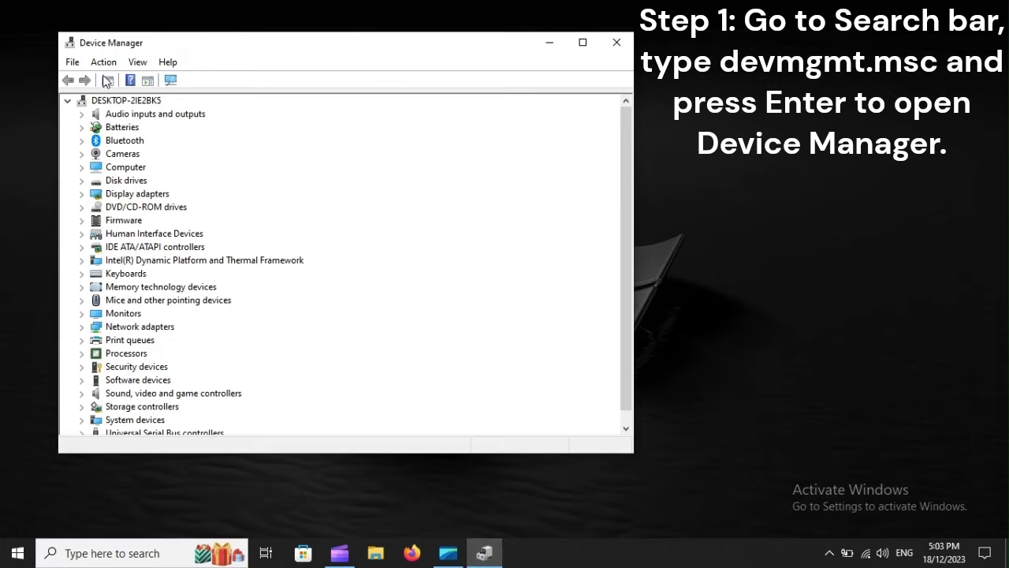
- Uninstall the USB2.0 VGA UVC WebCam device under Cameras, then restart the PC
left_click(124, 156)
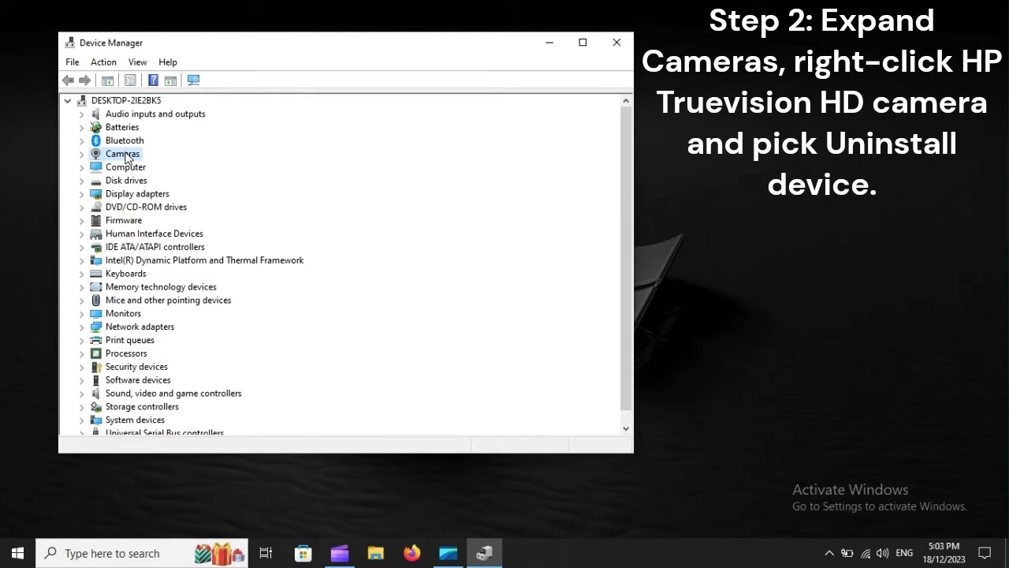
left_click(82, 155)
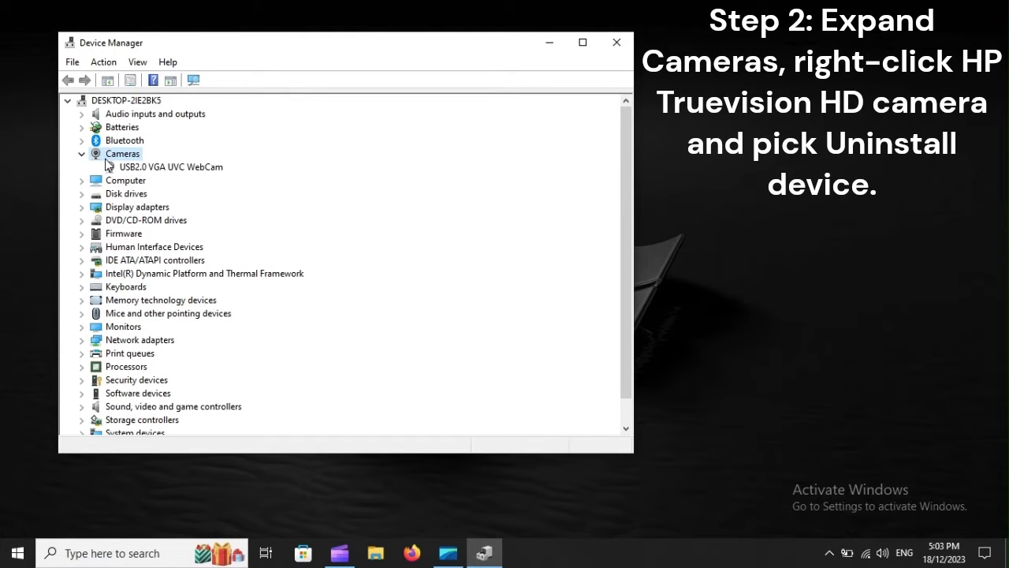
left_click(172, 168)
right_click(171, 169)
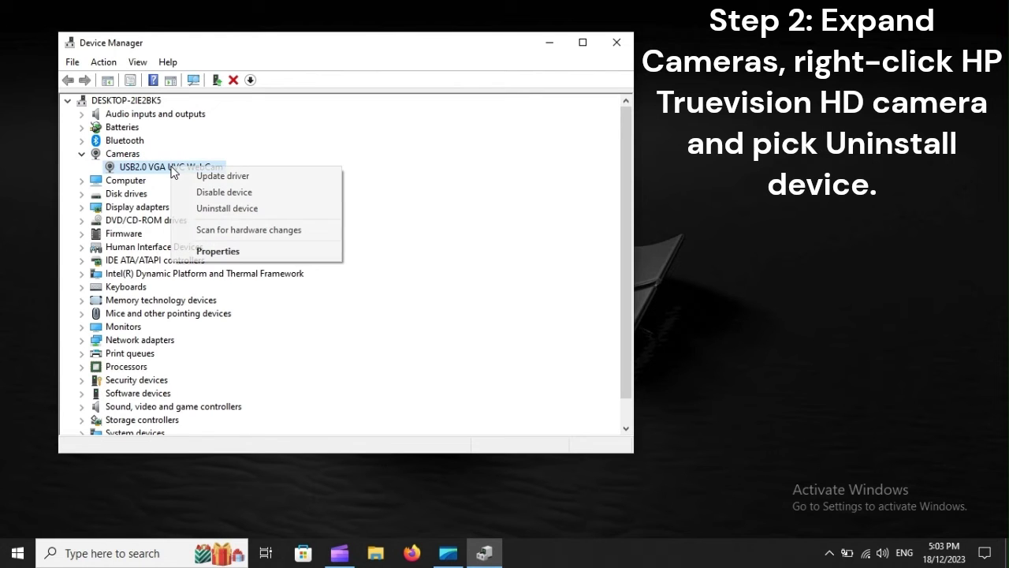
left_click(253, 209)
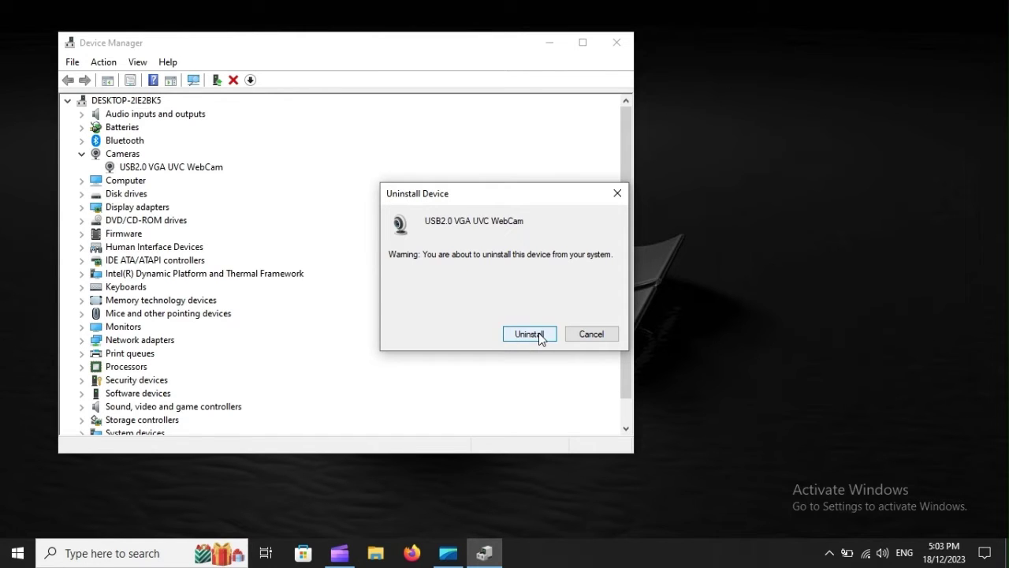
left_click(17, 553)
left_click(18, 523)
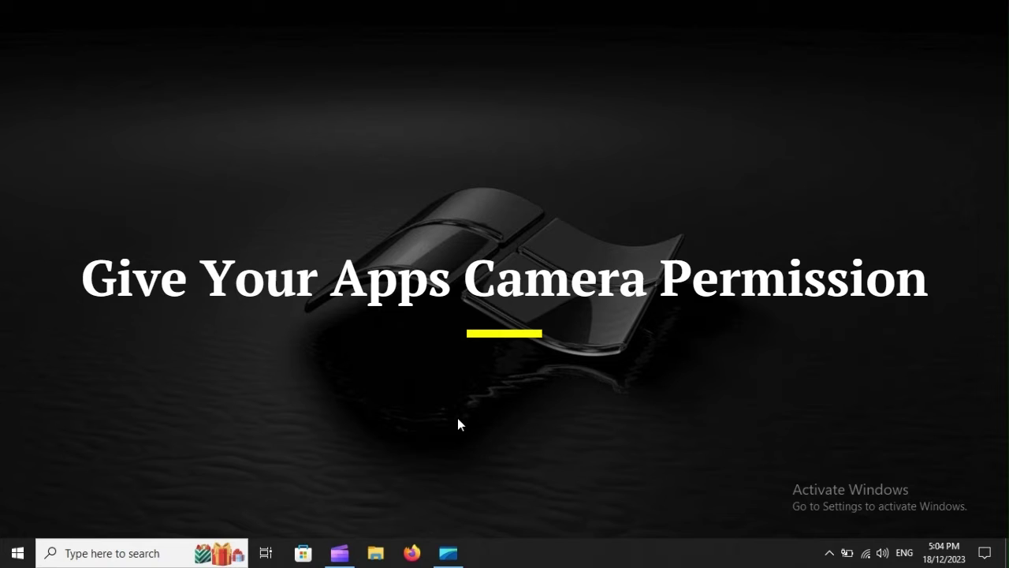
- Go to Privacy > Camera in Windows Settings, opened with Windows+I
key("super+i")
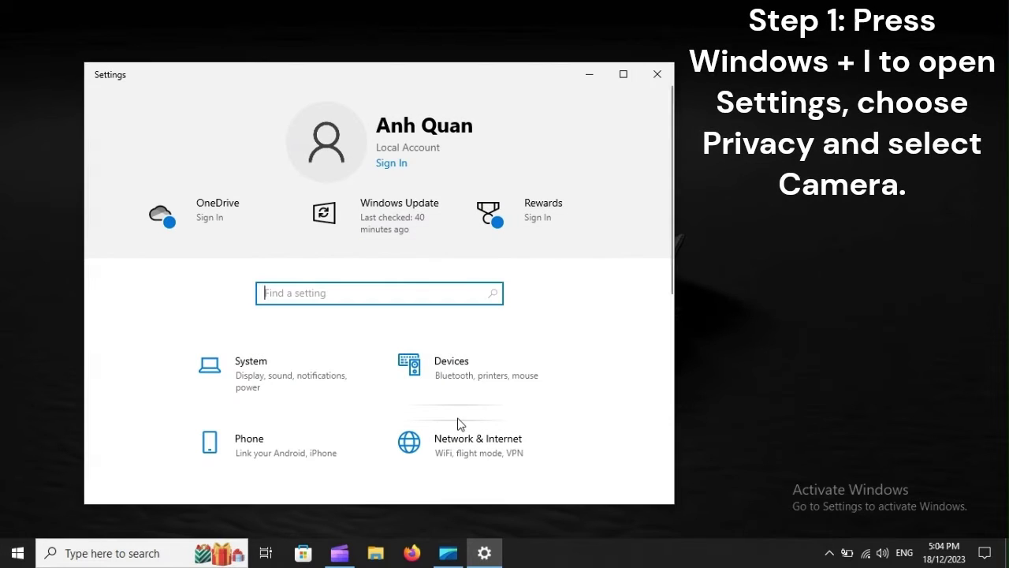
scroll(460, 423, "down", 3)
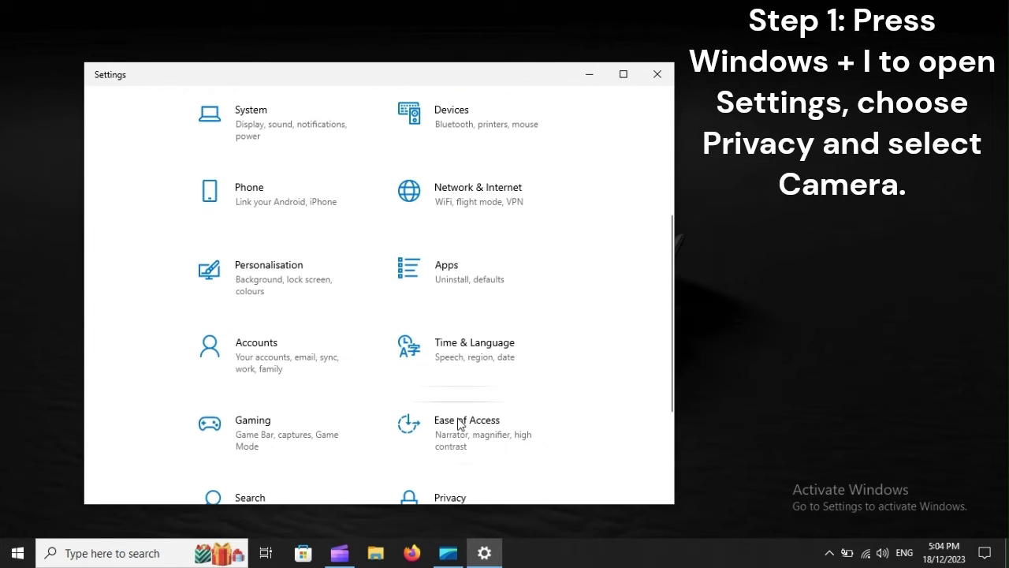
scroll(461, 423, "down", 2)
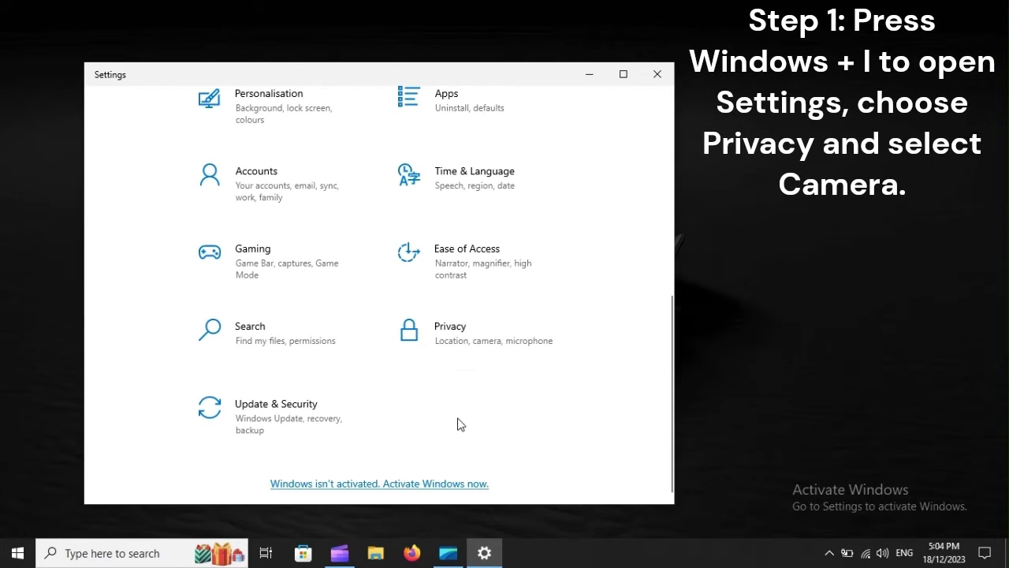
left_click(508, 335)
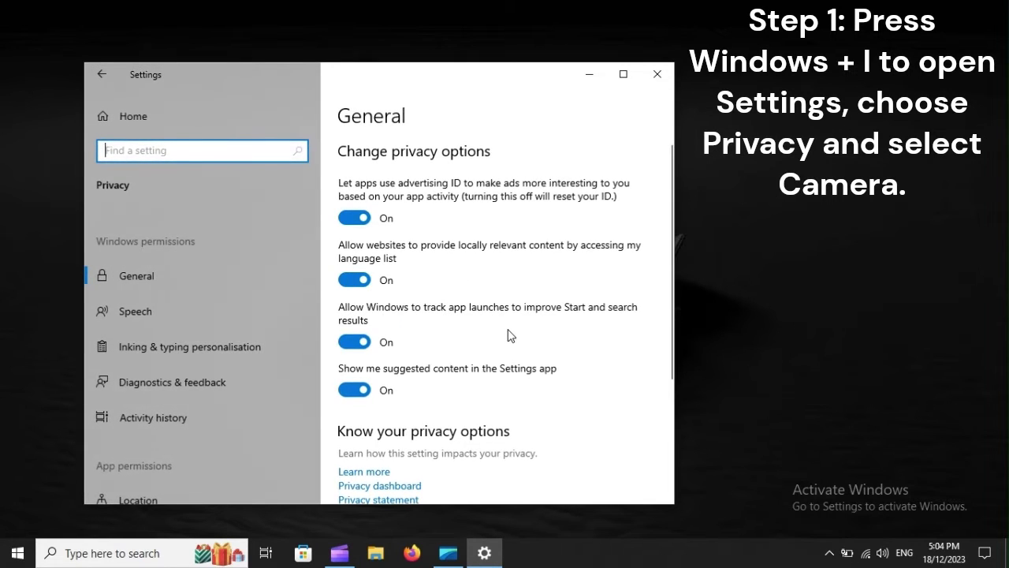
scroll(260, 324, "down", 3)
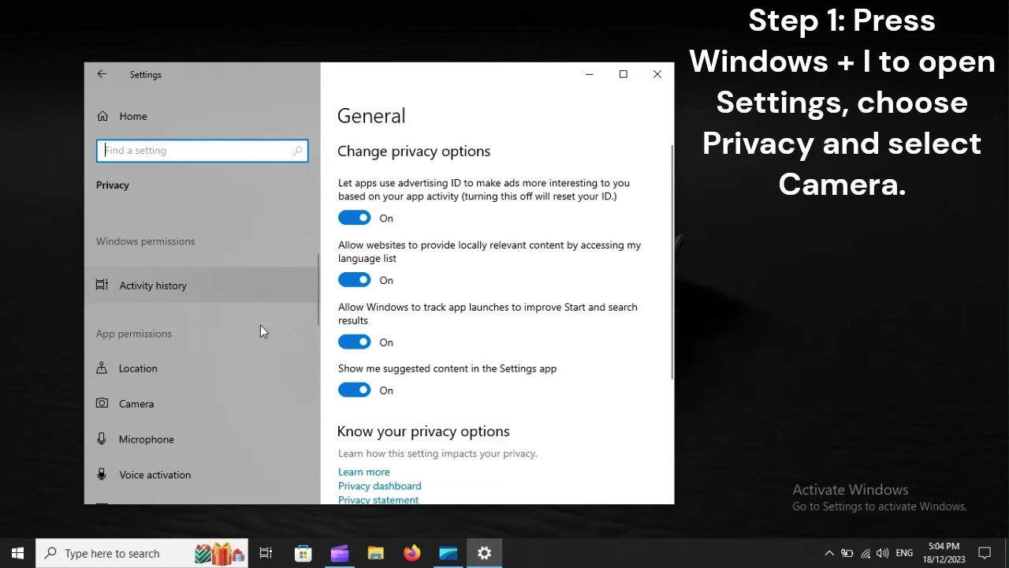
scroll(260, 325, "down", 1)
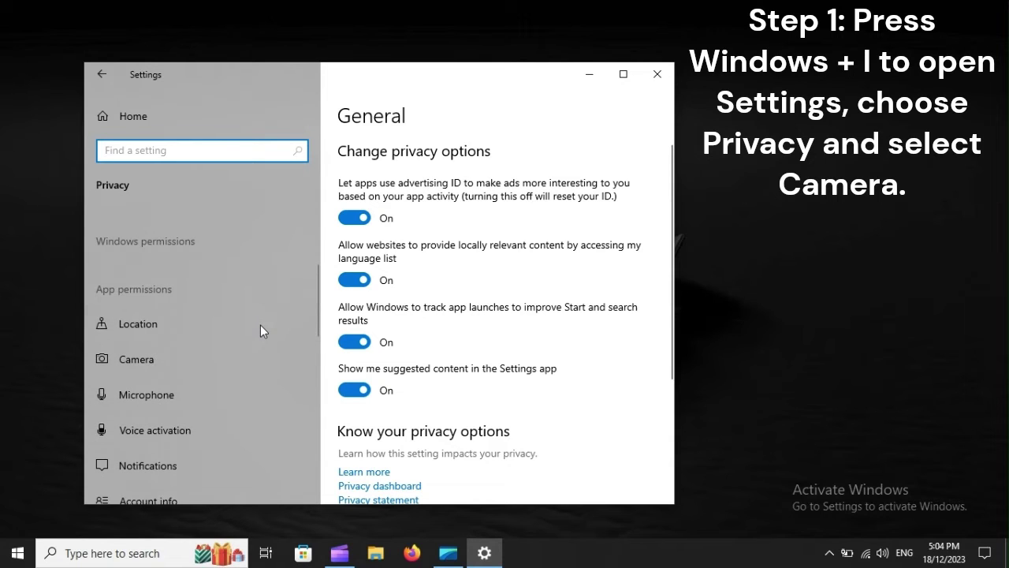
left_click(227, 357)
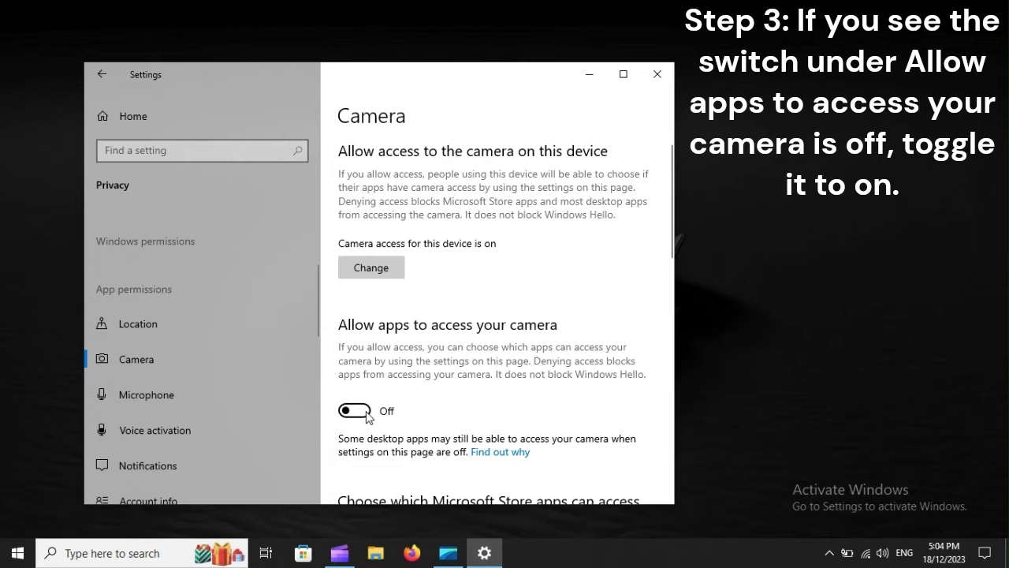
- Switch 'Allow apps to access your camera' to On
left_click(365, 412)
scroll(475, 193, "down", 5)
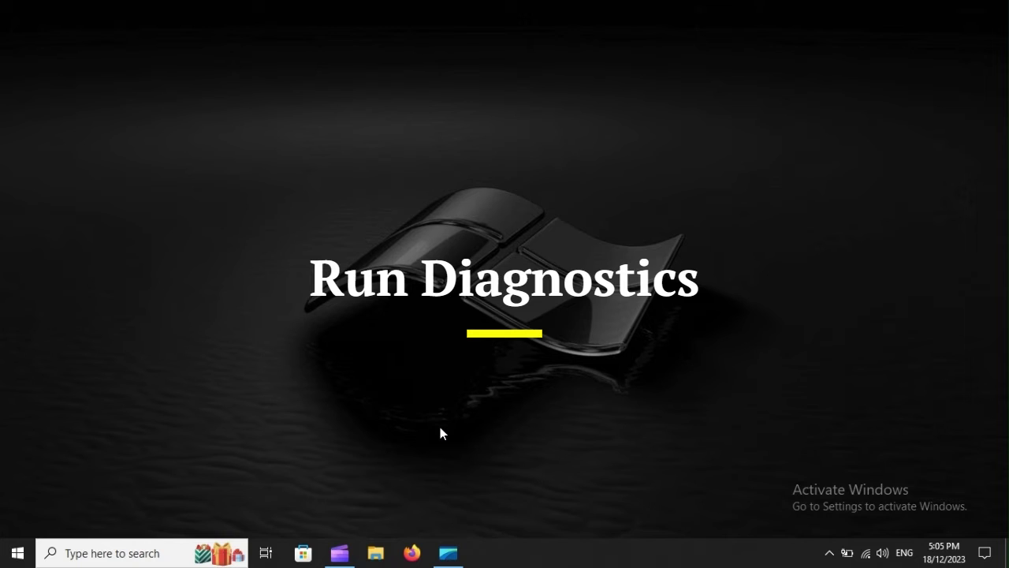
- Enter msdt.exe -id DeviceDiagnostic in the Run dialog to start the device troubleshooter
key("super+r")
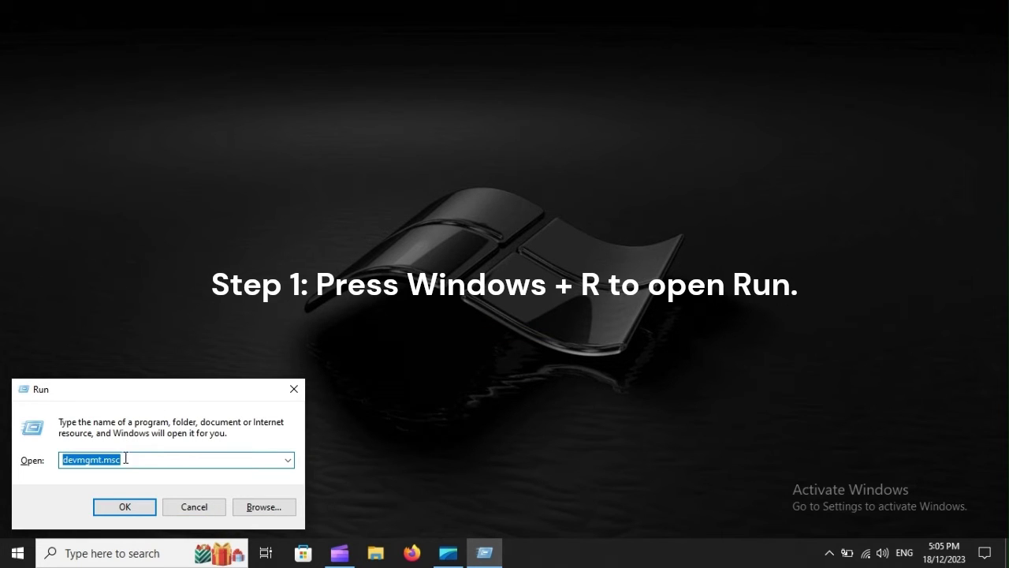
type("msdt.exe -id DeviceDiagnostic")
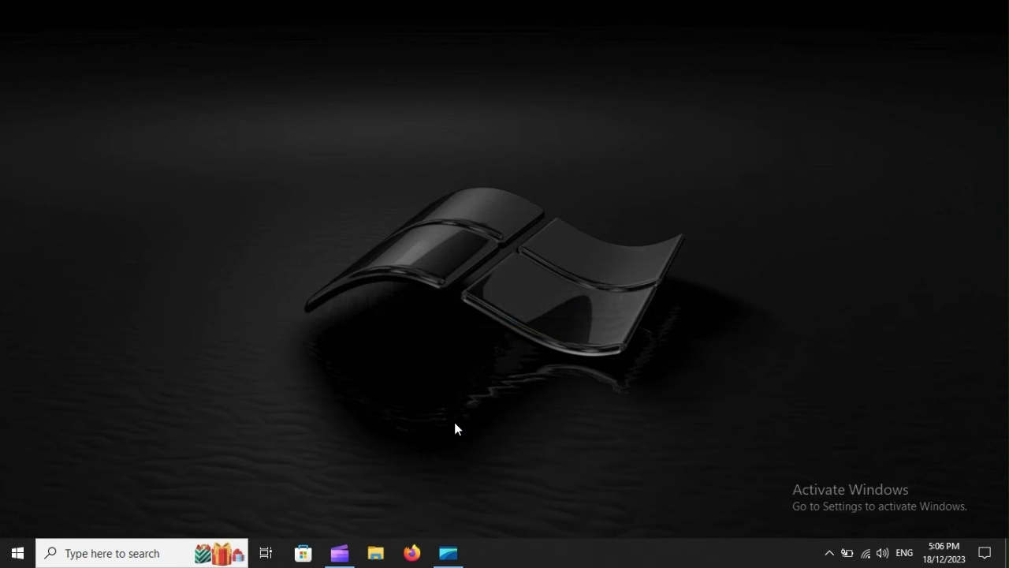
- Check Windows Update under Update & Security, confirming the PC is up to date, then restart
key("super+i")
scroll(455, 423, "down", 3)
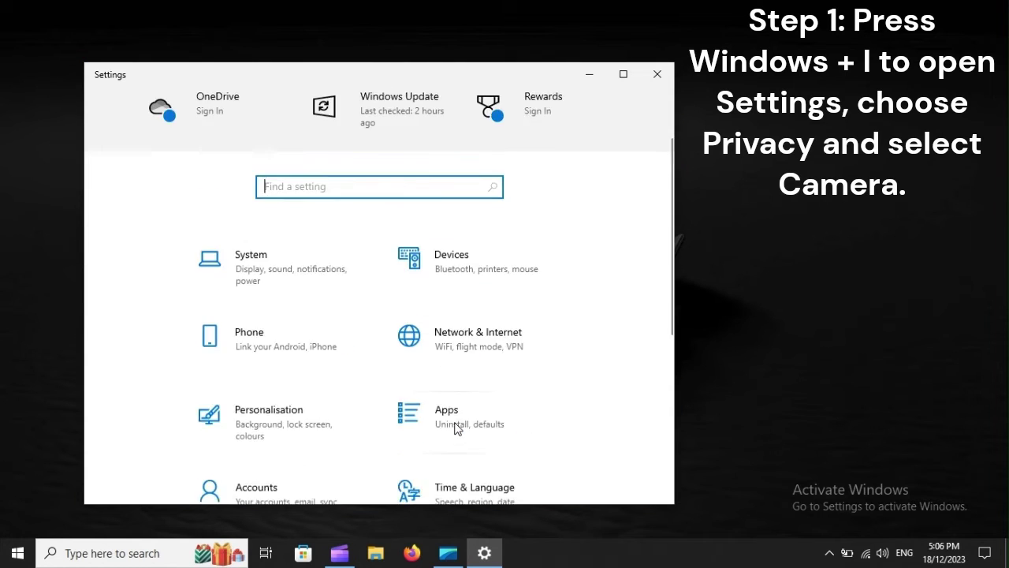
scroll(455, 427, "down", 3)
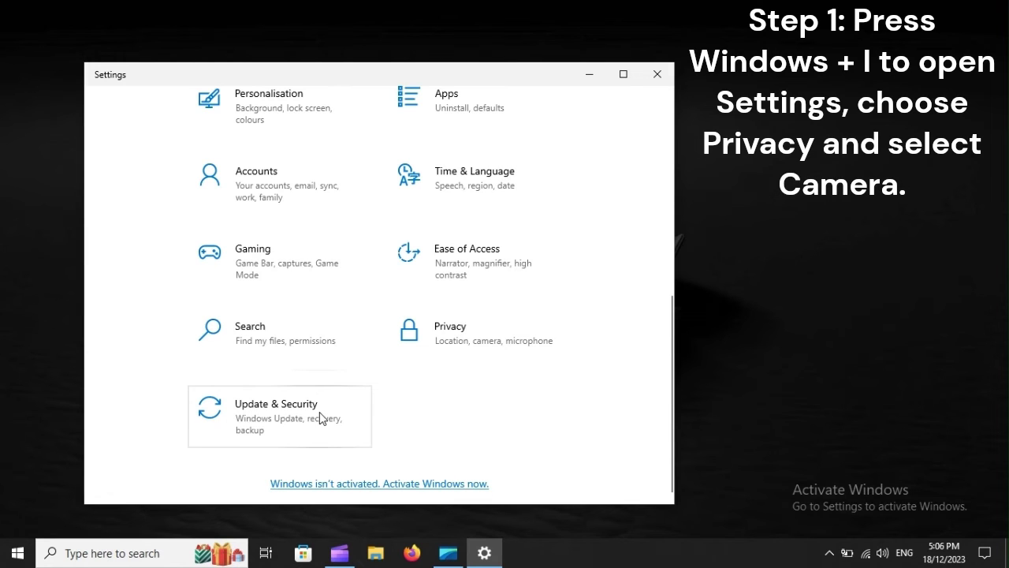
left_click(321, 417)
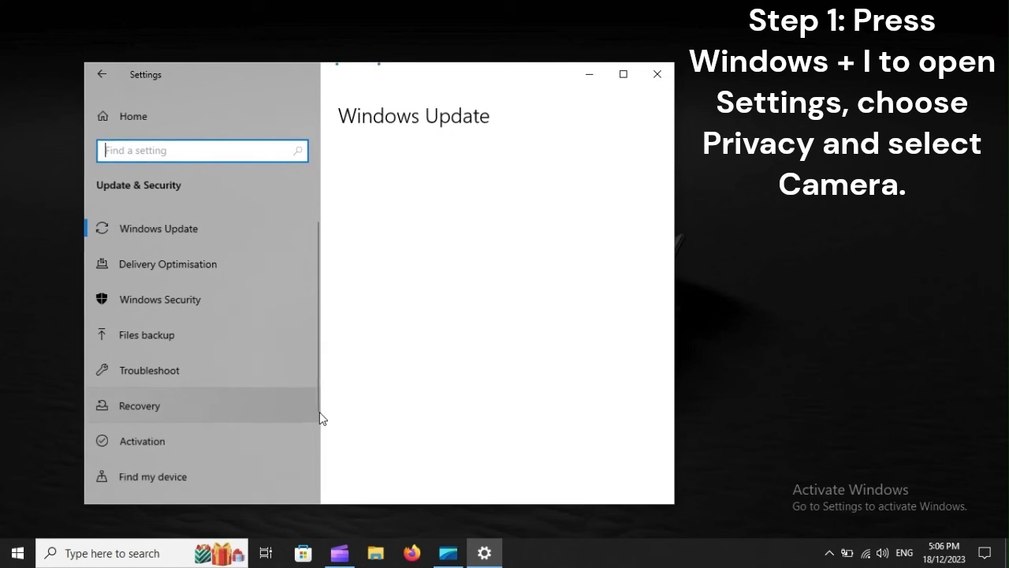
left_click(201, 231)
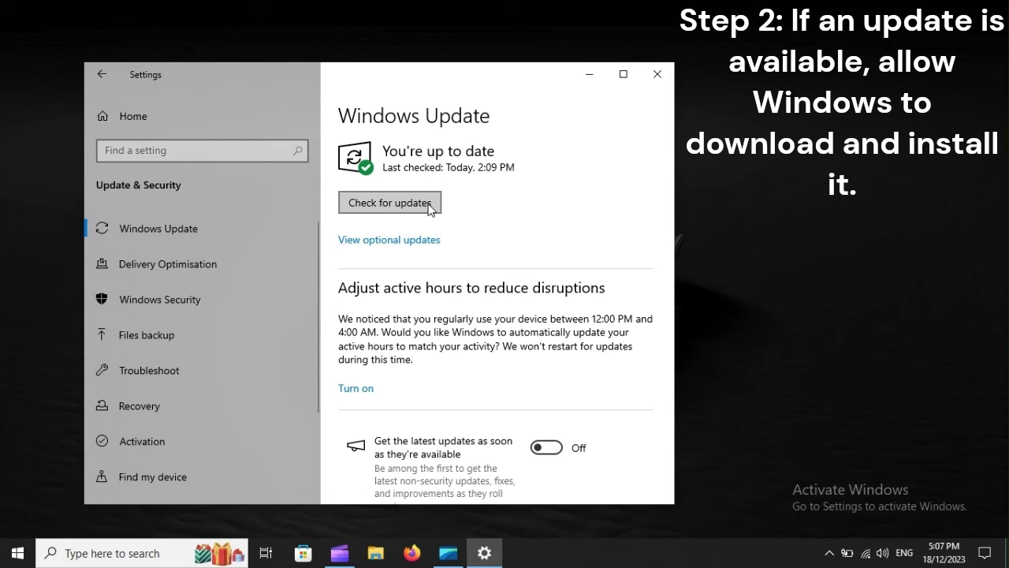
left_click(15, 555)
left_click(19, 521)
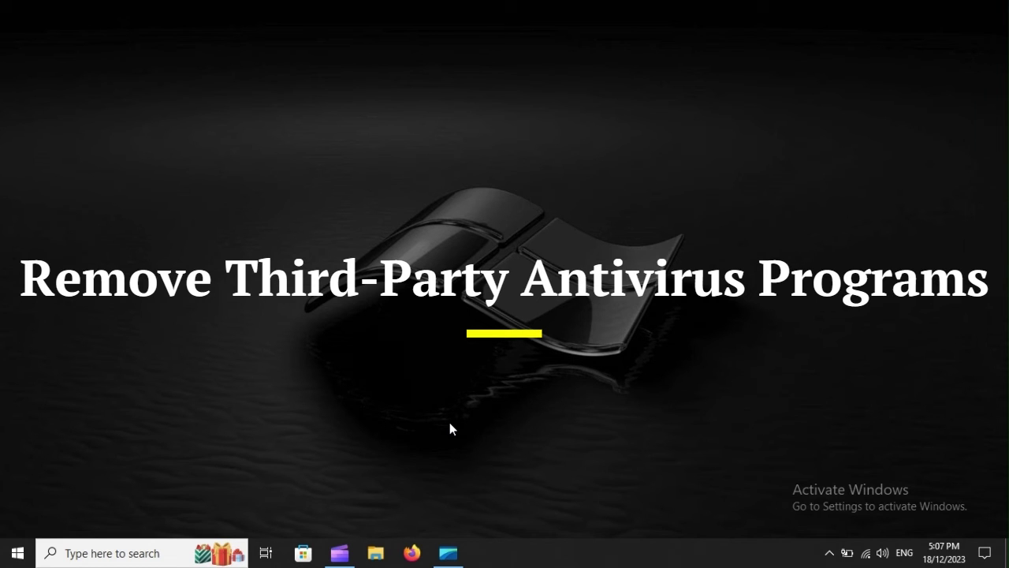
- In Apps & features, select 3D Viewer, Adobe Reader XI and App Installer to reveal Uninstall
key("super+i")
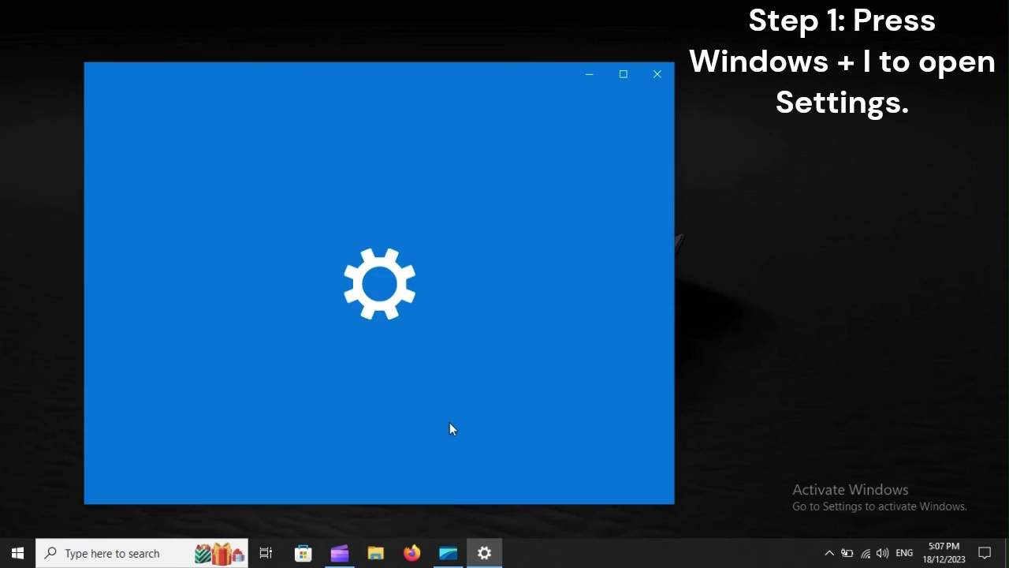
scroll(449, 423, "down", 5)
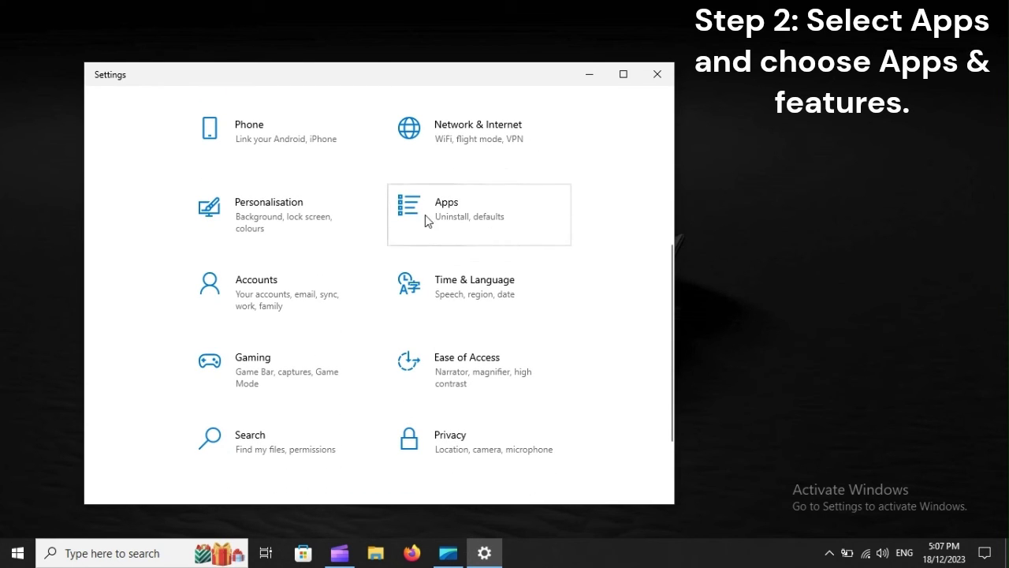
left_click(488, 221)
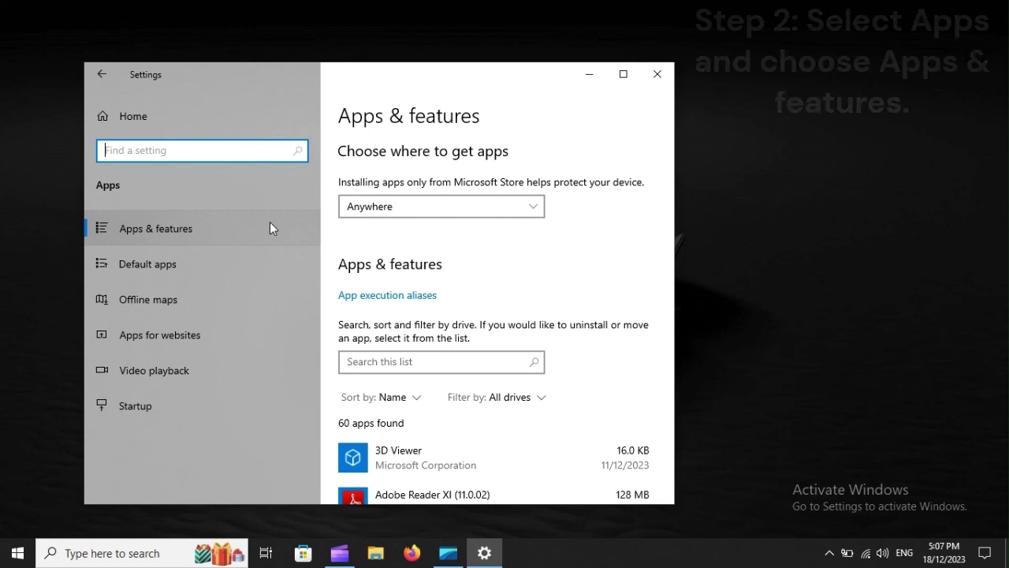
scroll(549, 393, "down", 2)
left_click(455, 261)
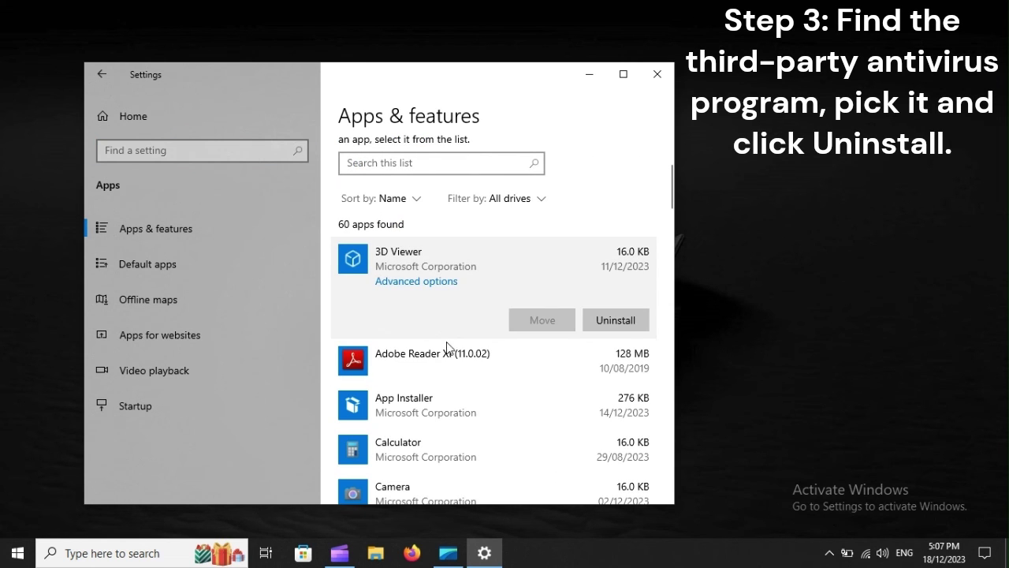
left_click(450, 289)
left_click(435, 403)
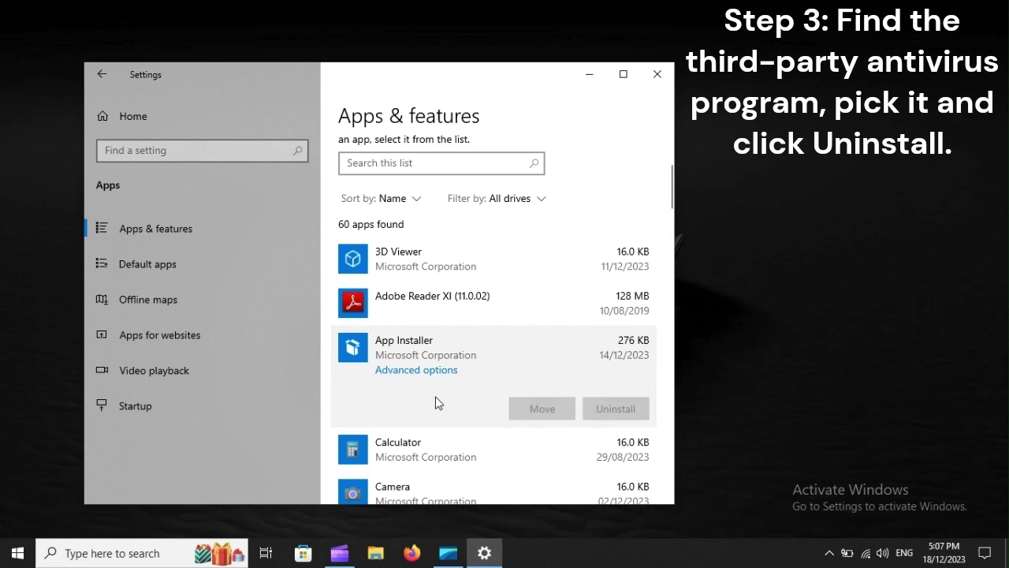